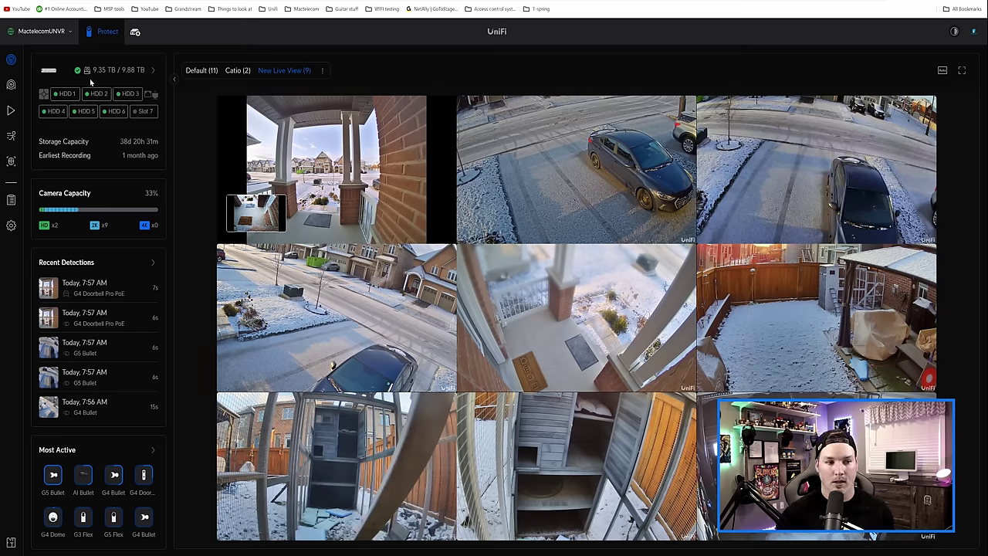
# Switch the grid to the two-camera Catio view, then back to the nine-camera New Live View
pyautogui.moveTo(244, 73)
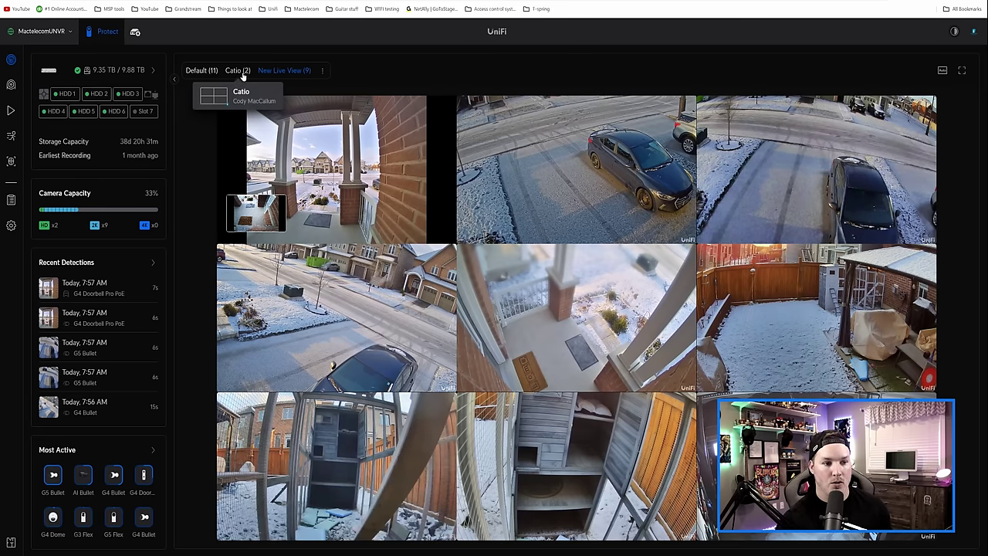
pyautogui.click(244, 74)
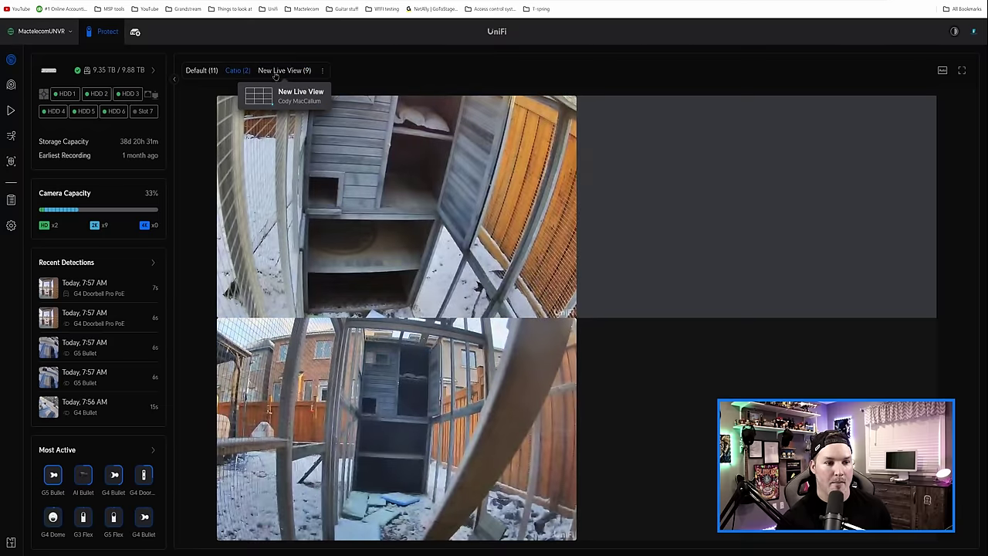
pyautogui.click(264, 72)
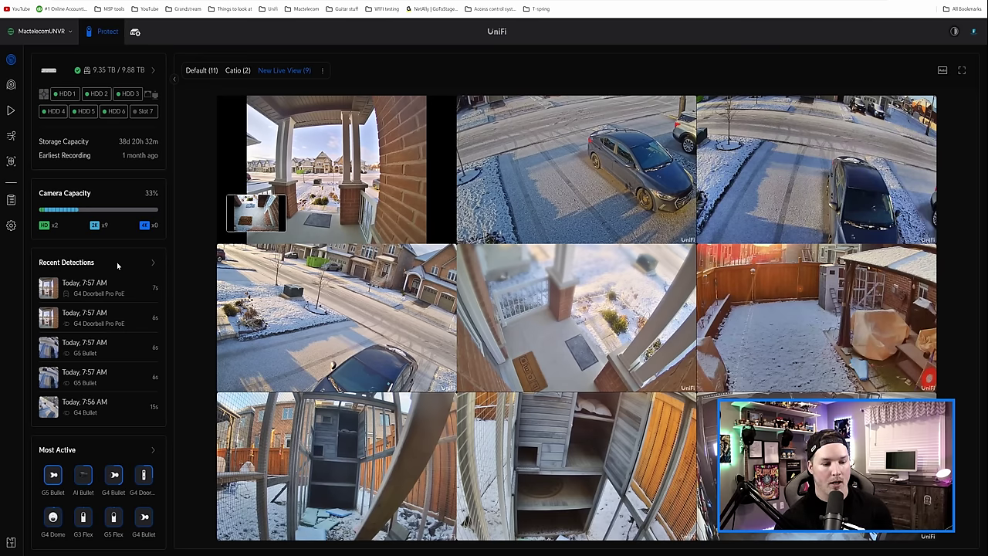
# Expand the G4 Doorbell Pro PoE feed and swap the package-camera inset into the main view and back
pyautogui.scroll(-3, 117, 262)
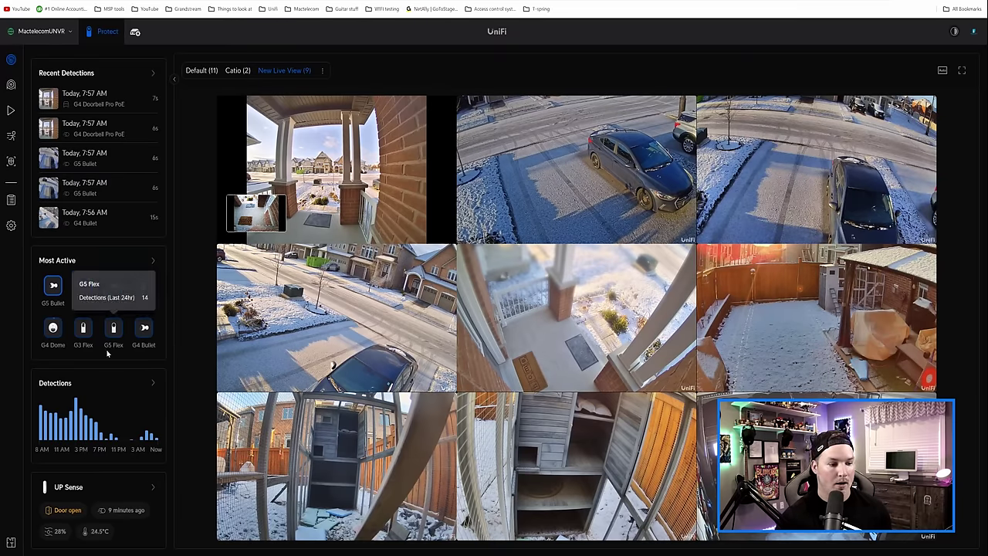
pyautogui.moveTo(76, 403)
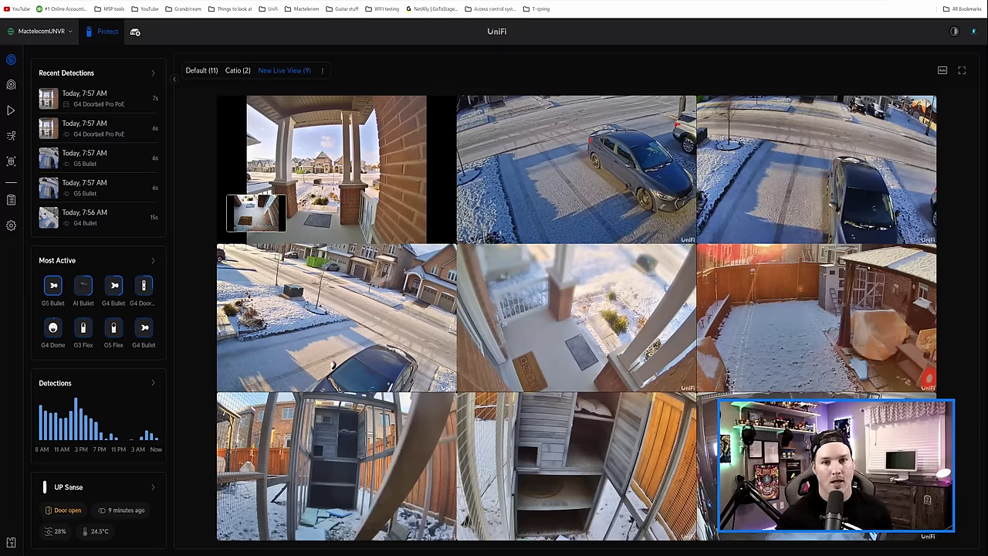
pyautogui.moveTo(85, 495)
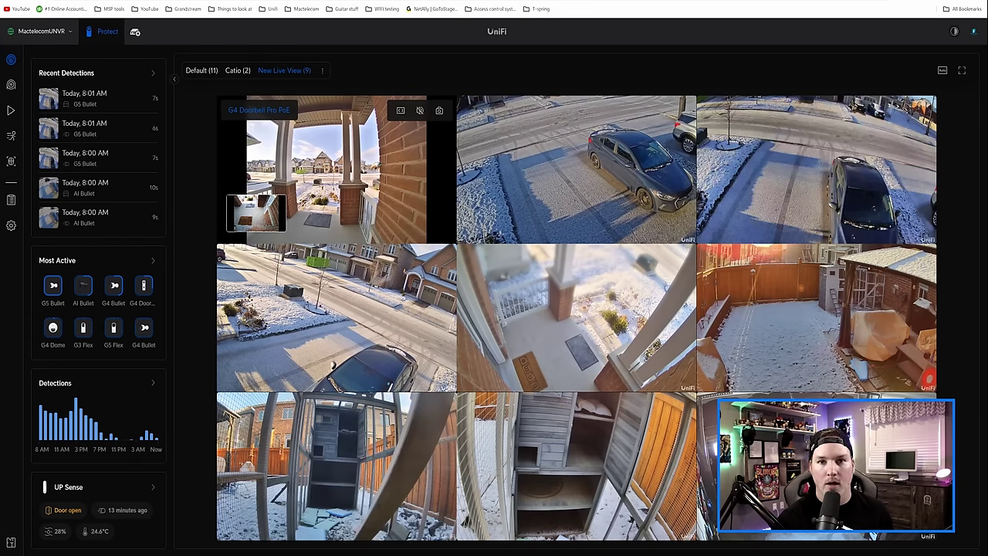
pyautogui.click(378, 168)
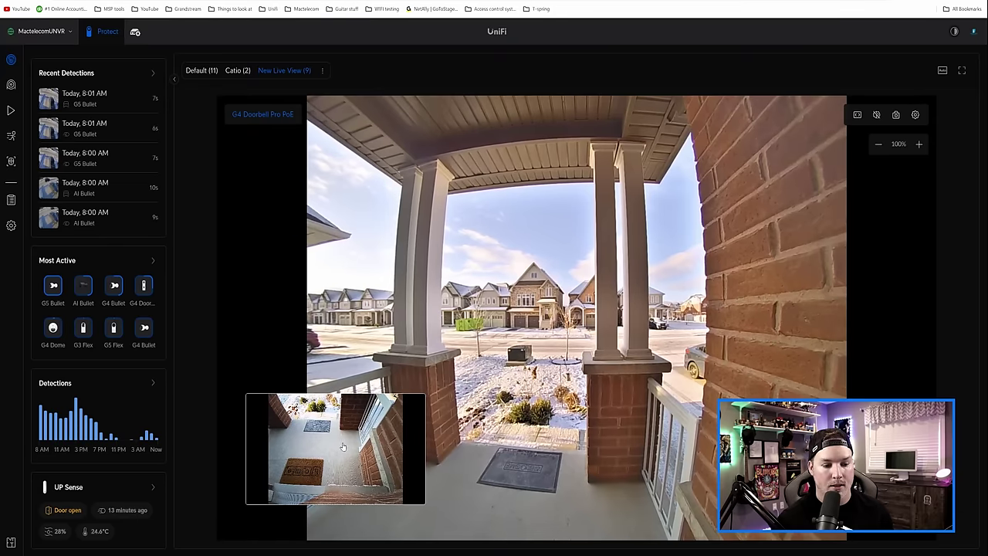
pyautogui.click(345, 445)
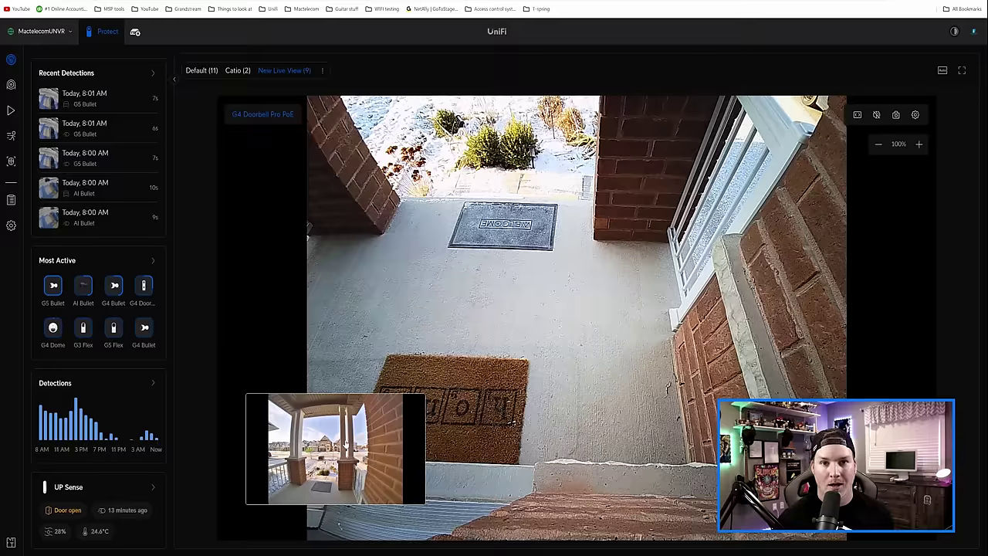
pyautogui.click(346, 446)
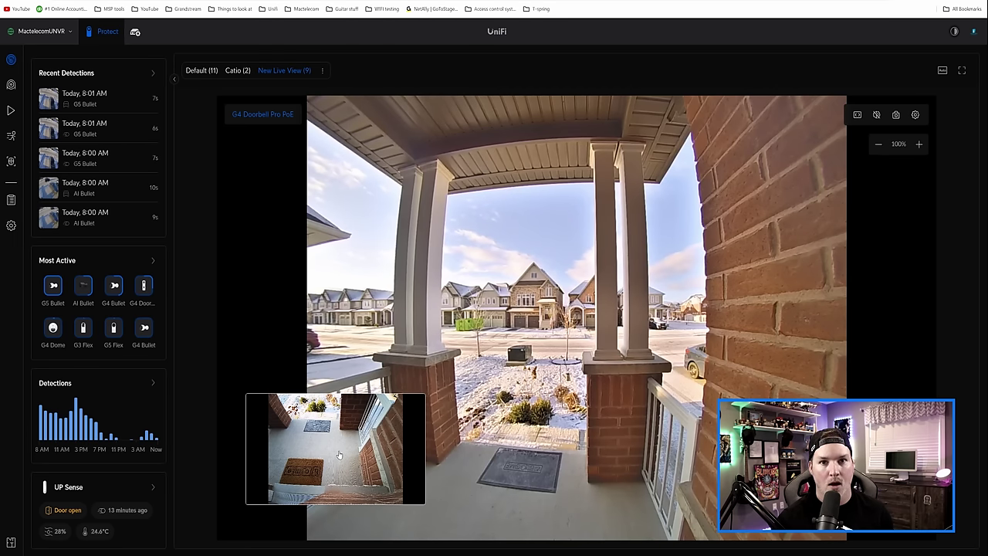
# From the UniFi Devices list, show the UP Chime PoE's Settings tab with its paired doorbell and sounds
pyautogui.click(11, 85)
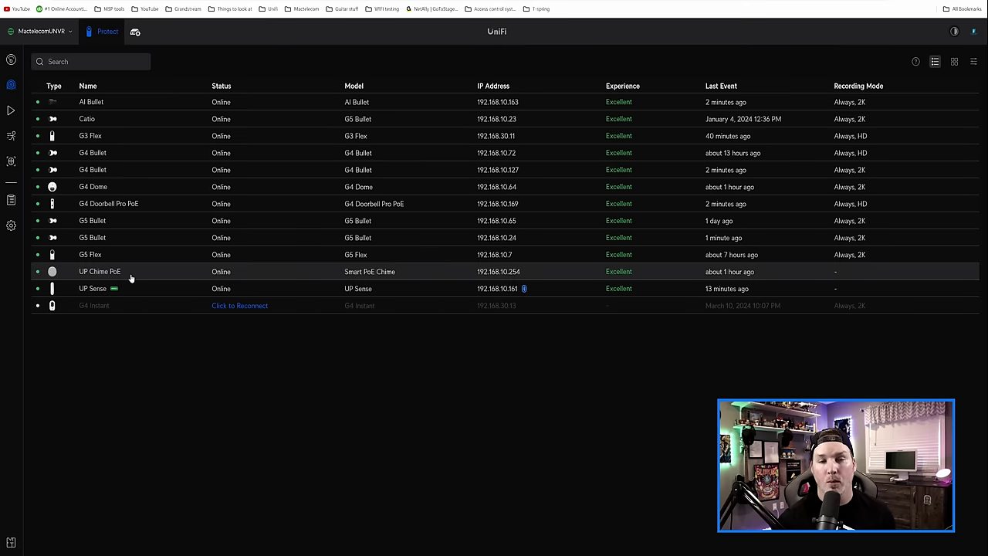
pyautogui.click(131, 276)
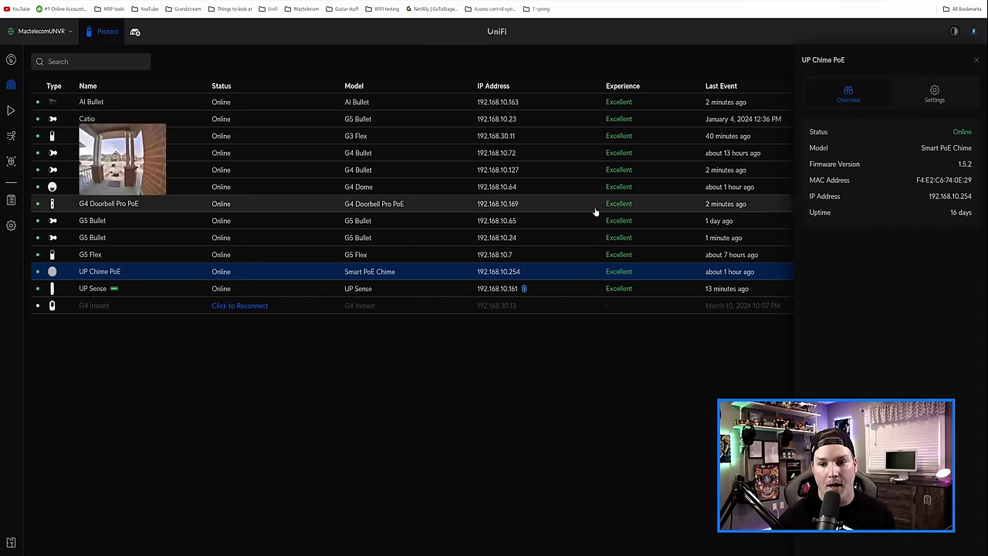
pyautogui.click(932, 97)
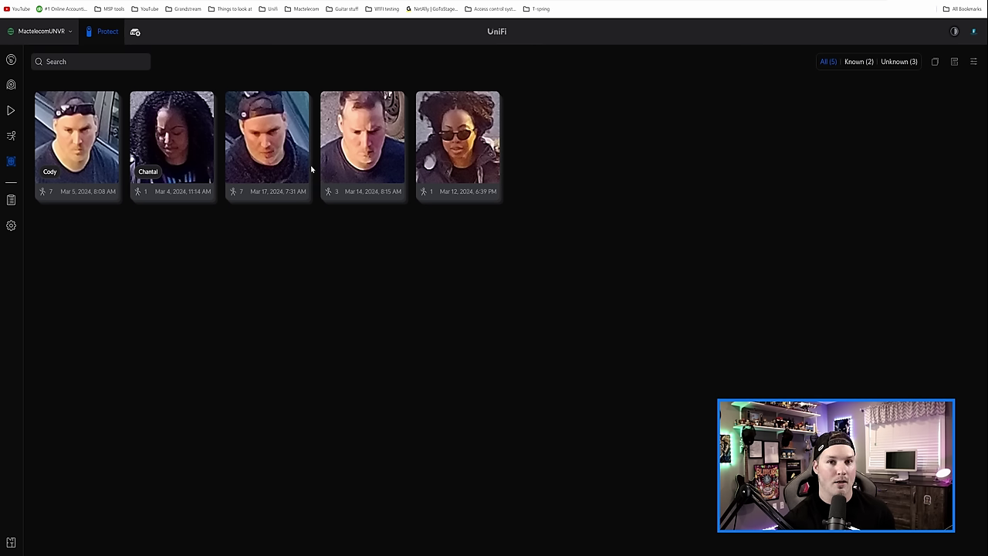
# View the first named person's face detections, then return to the All faces grid
pyautogui.click(92, 140)
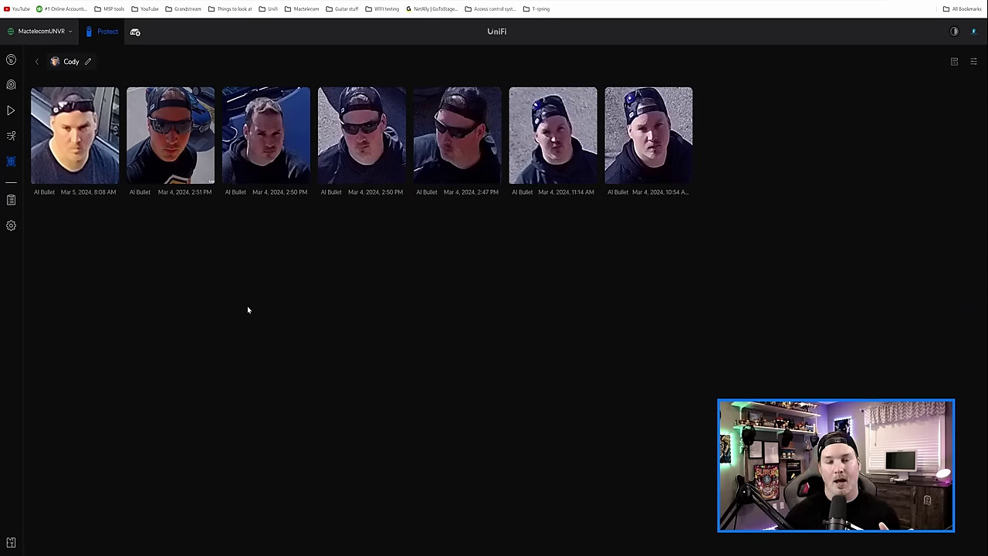
pyautogui.hotkey('alt', 'Left')
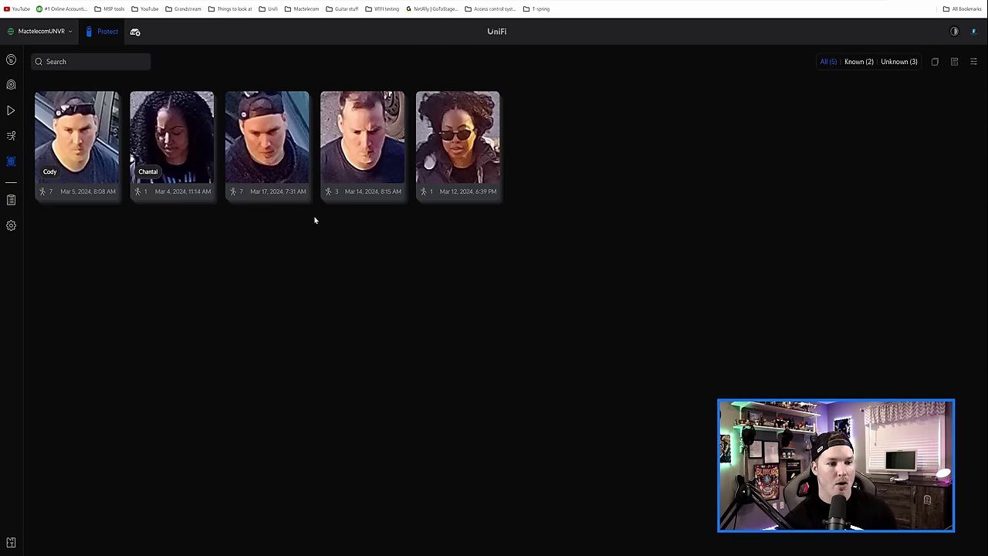
# Give the third unnamed face the name 'Unknown 1' and tick Person of Interest
pyautogui.click(278, 152)
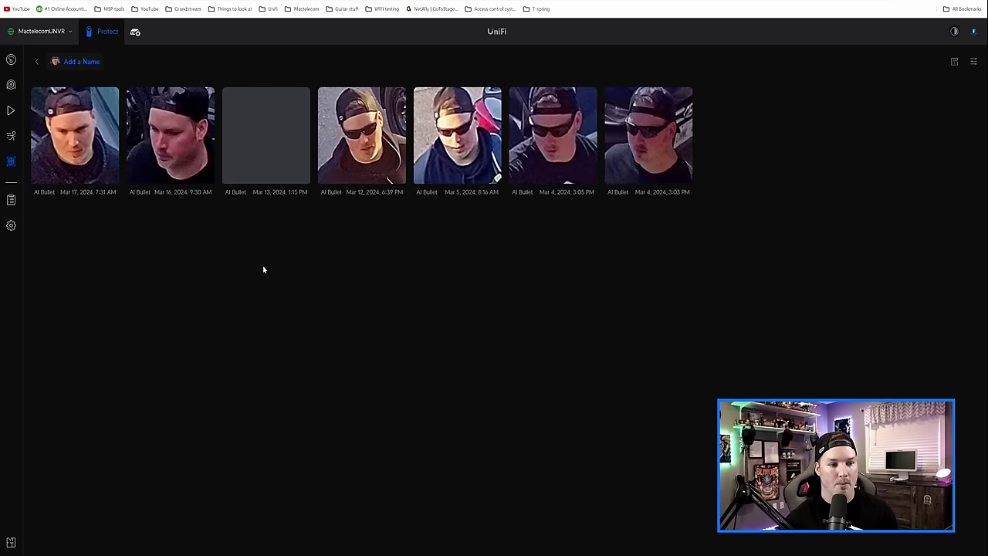
pyautogui.click(83, 62)
pyautogui.click(861, 148)
pyautogui.write('Un')
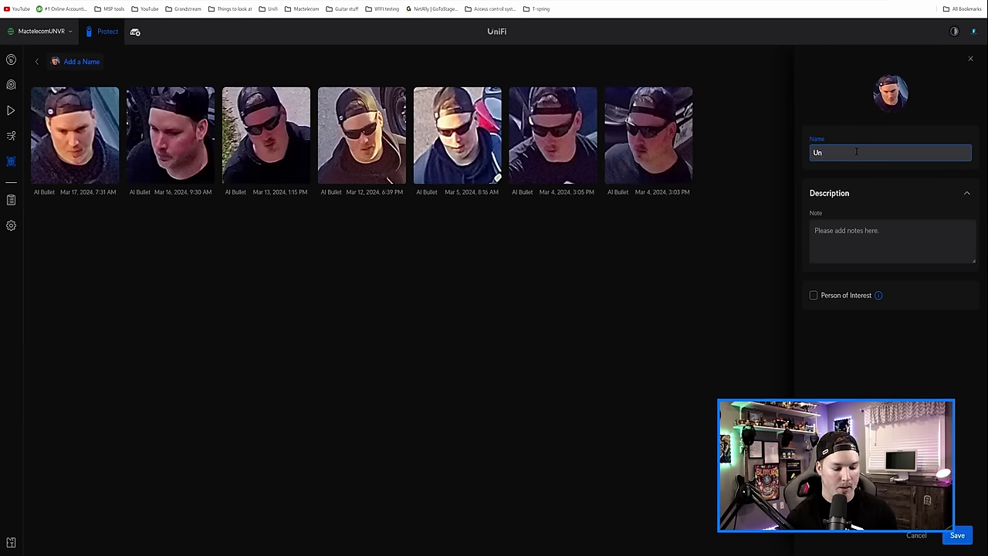
pyautogui.write('known 1')
pyautogui.click(820, 230)
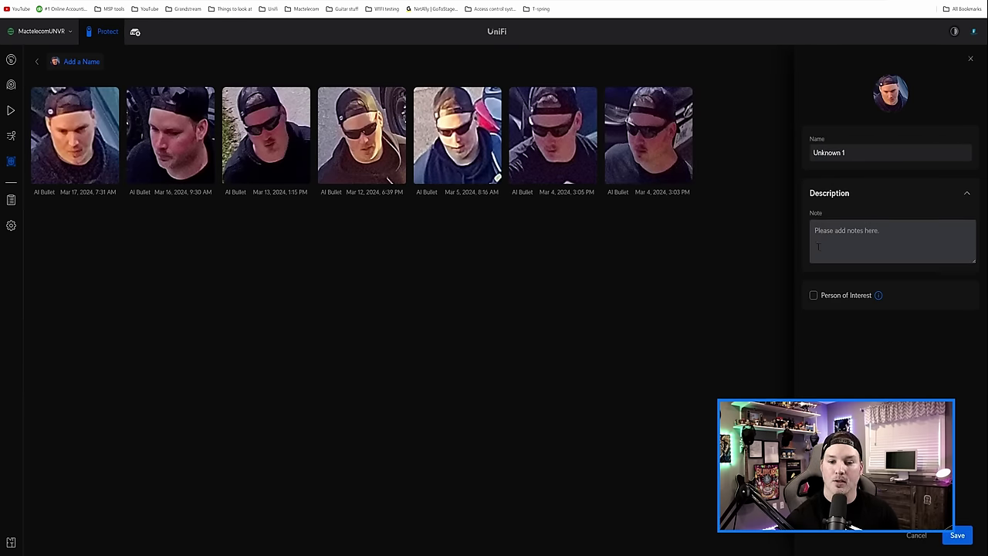
pyautogui.click(813, 297)
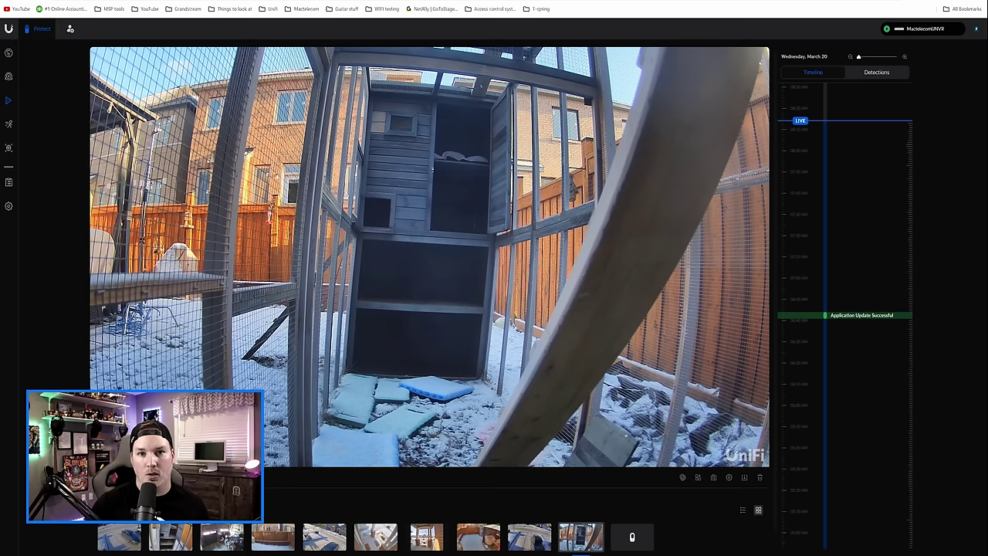
# Add more cameras to the playback, leaving out the Catio camera
pyautogui.moveTo(534, 277)
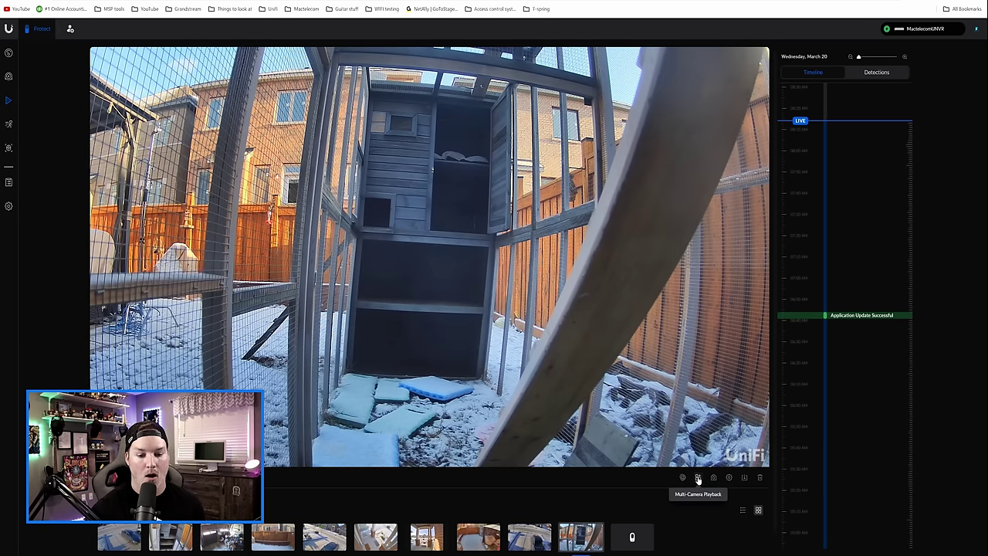
pyautogui.click(698, 478)
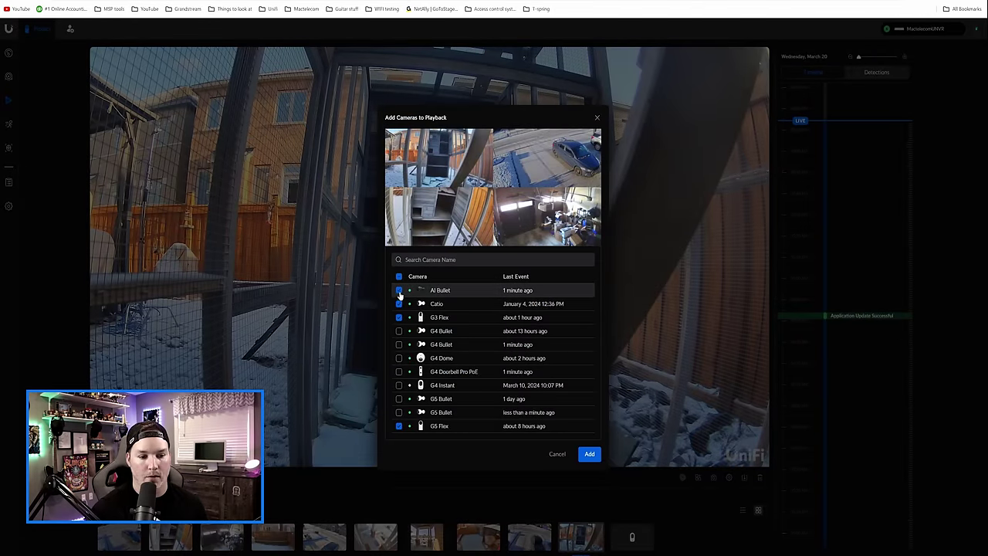
pyautogui.click(399, 303)
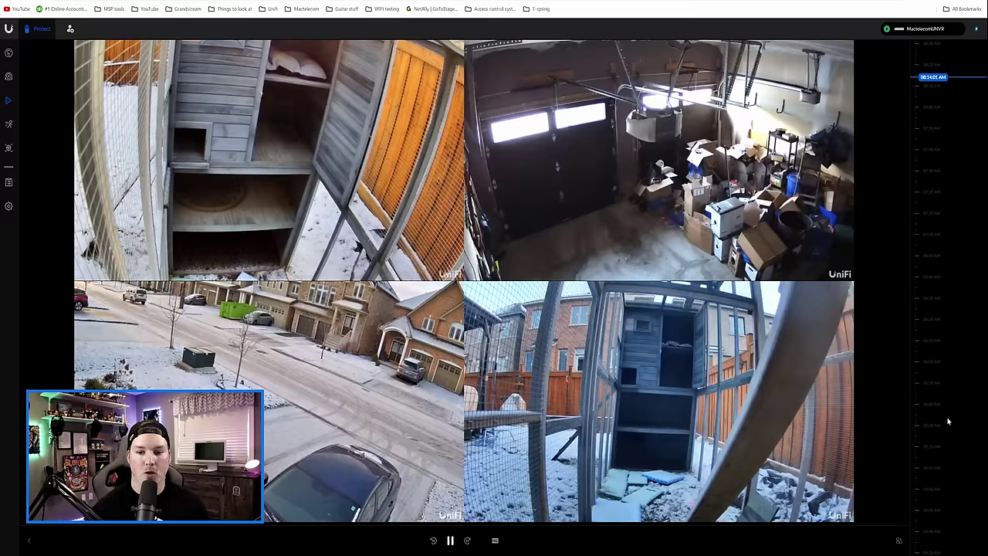
# Rewind all four feeds through 07:28, 07:09 and 06:49 to about 06:15 AM
pyautogui.moveTo(958, 384); pyautogui.dragTo(955, 287)
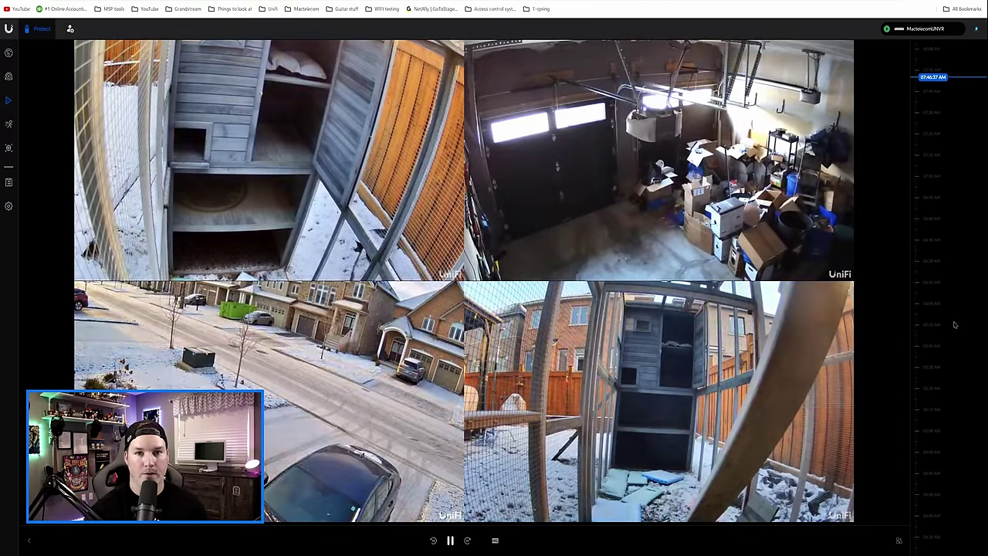
pyautogui.click(948, 374)
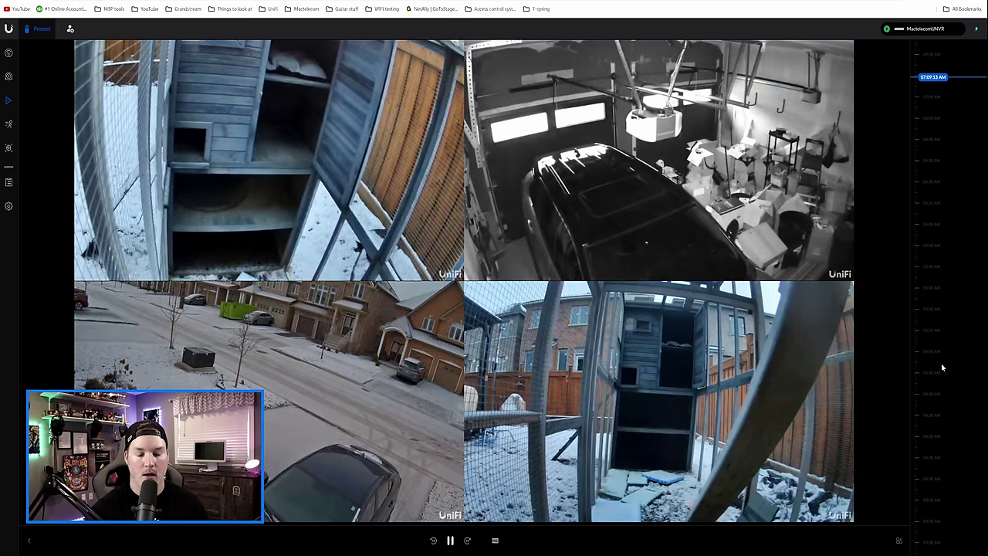
pyautogui.click(943, 344)
pyautogui.moveTo(944, 318); pyautogui.dragTo(946, 247)
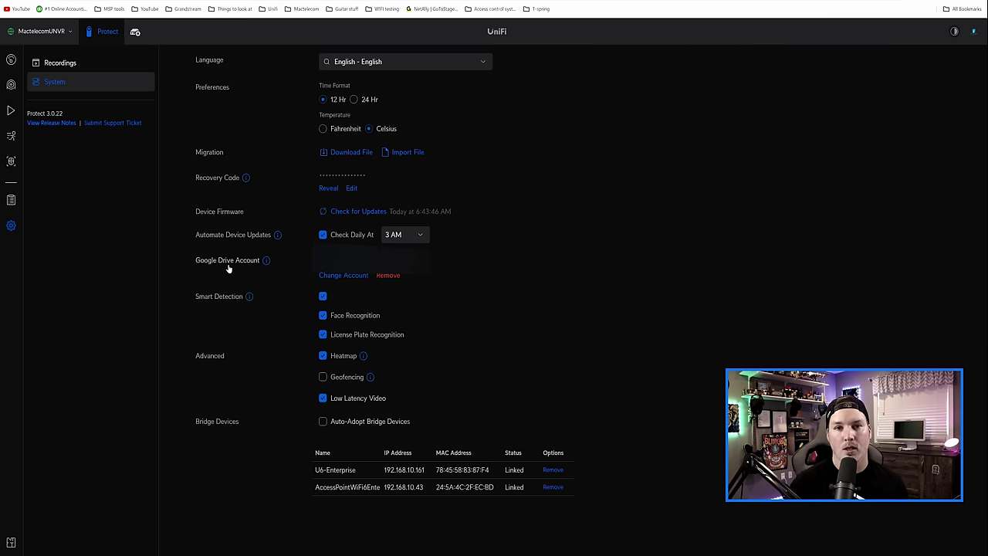
# Go from the Recordings settings back to Playback of the G5 Bullet backyard feed
pyautogui.click(59, 63)
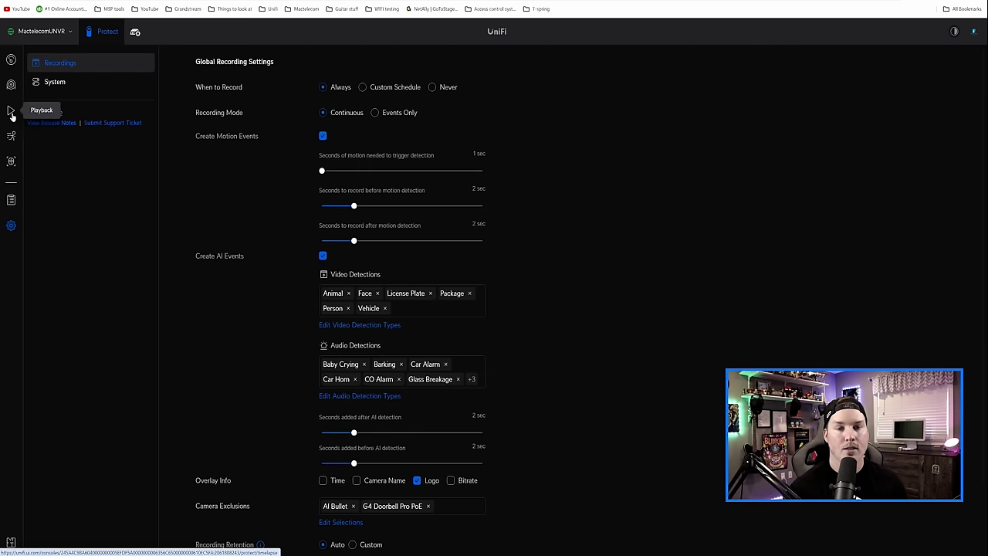
pyautogui.click(12, 112)
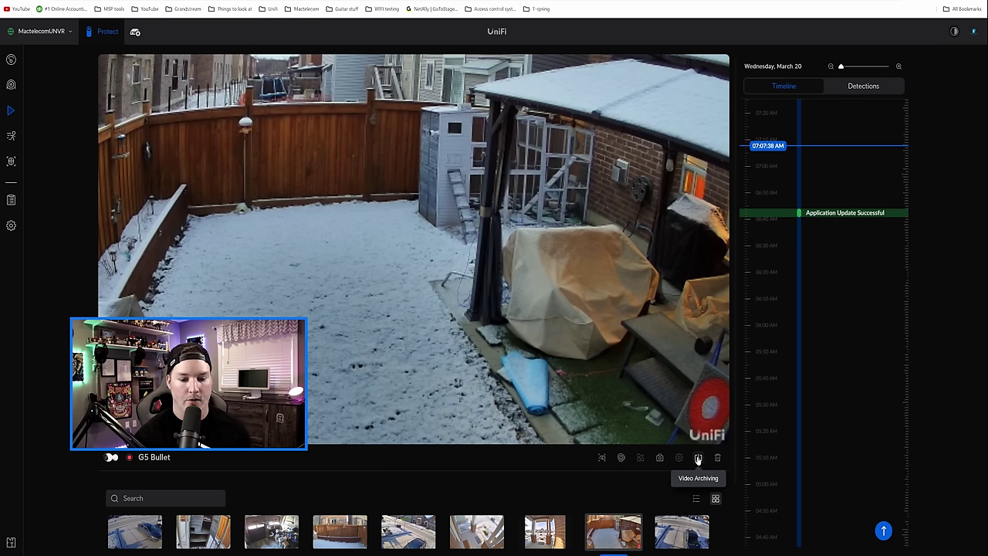
# Mark the G5 Bullet clip from 7:06:27 to 7:07:21 AM and archive it to Google Drive
pyautogui.click(698, 459)
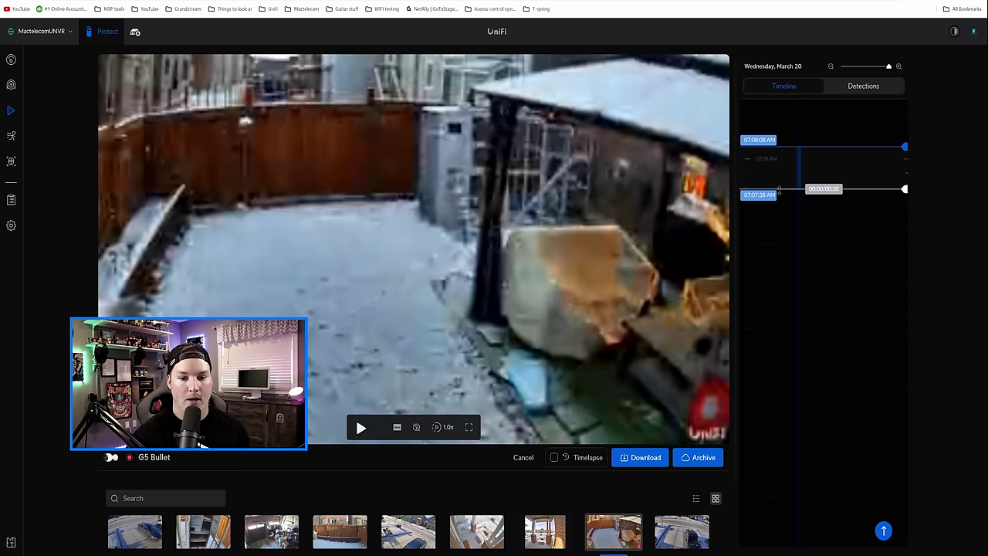
pyautogui.moveTo(780, 193); pyautogui.dragTo(787, 296)
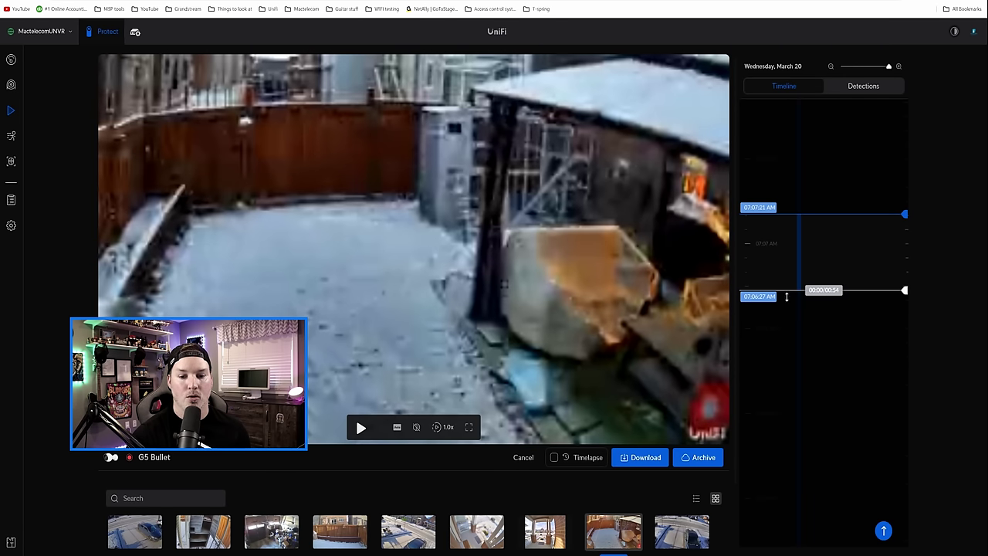
pyautogui.click(701, 457)
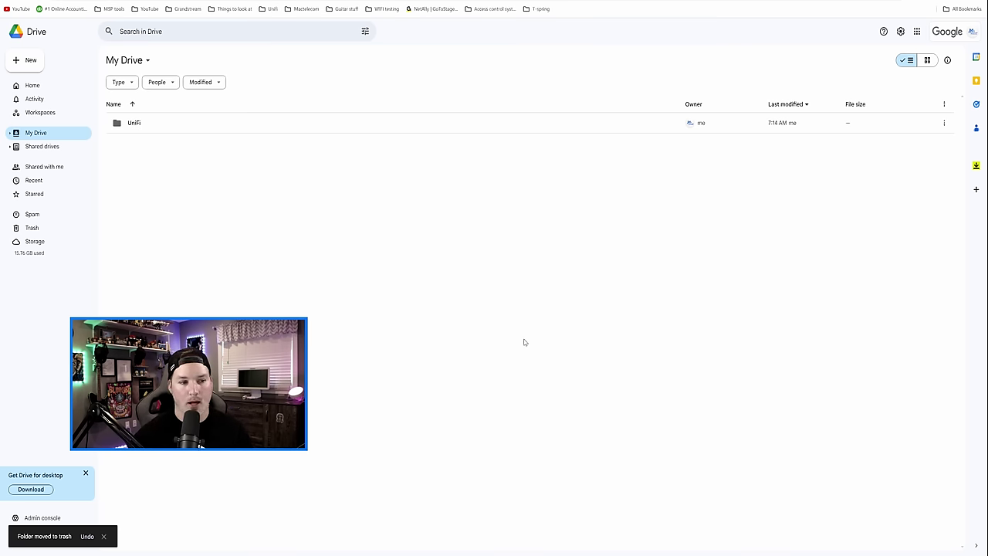
# Open UniFi > UniFi-Protect_2024-03-20 in Google Drive and play the second G5 Bullet mp4
pyautogui.click(359, 129)
pyautogui.doubleClick(359, 129)
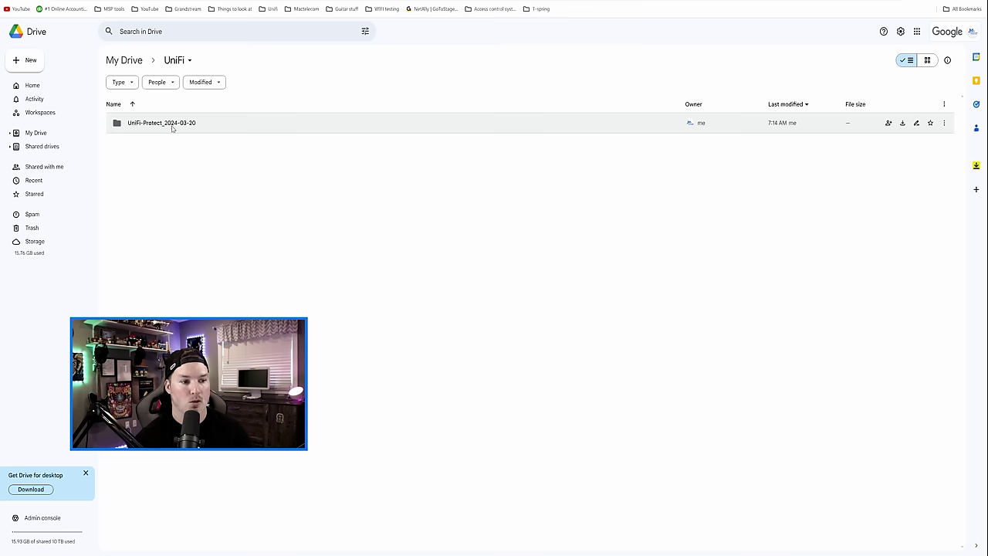
pyautogui.doubleClick(242, 124)
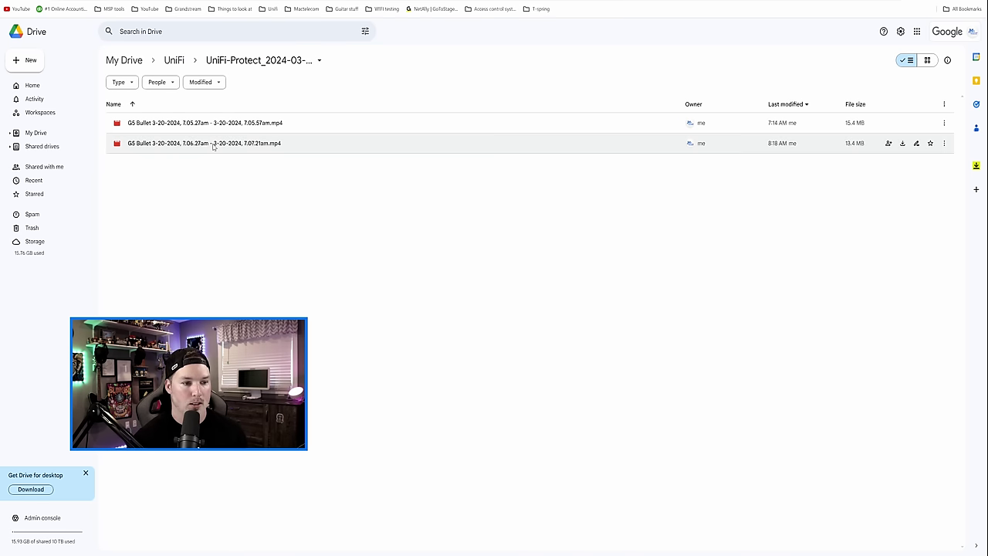
pyautogui.click(223, 147)
pyautogui.doubleClick(223, 147)
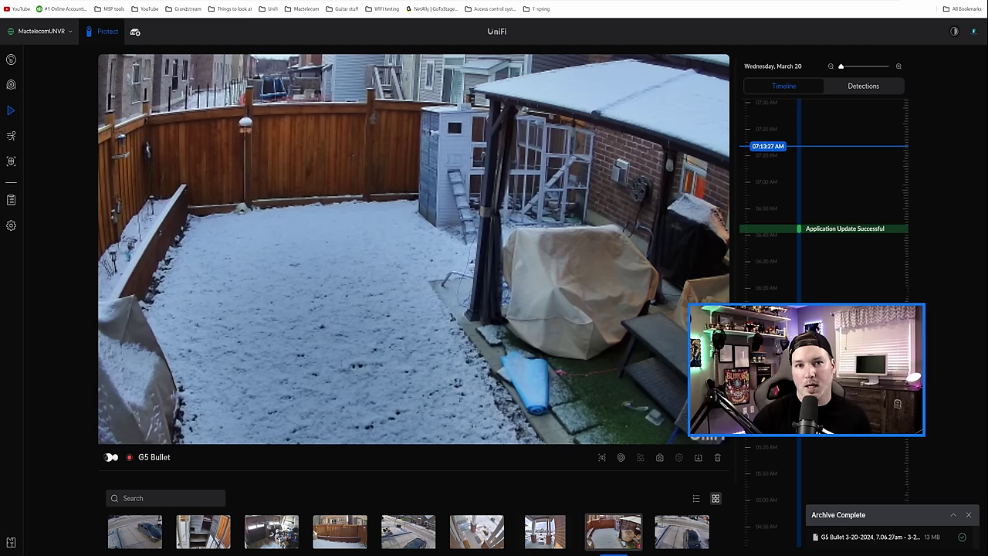
# Open the Protect settings on the System page
pyautogui.click(11, 226)
pyautogui.click(48, 84)
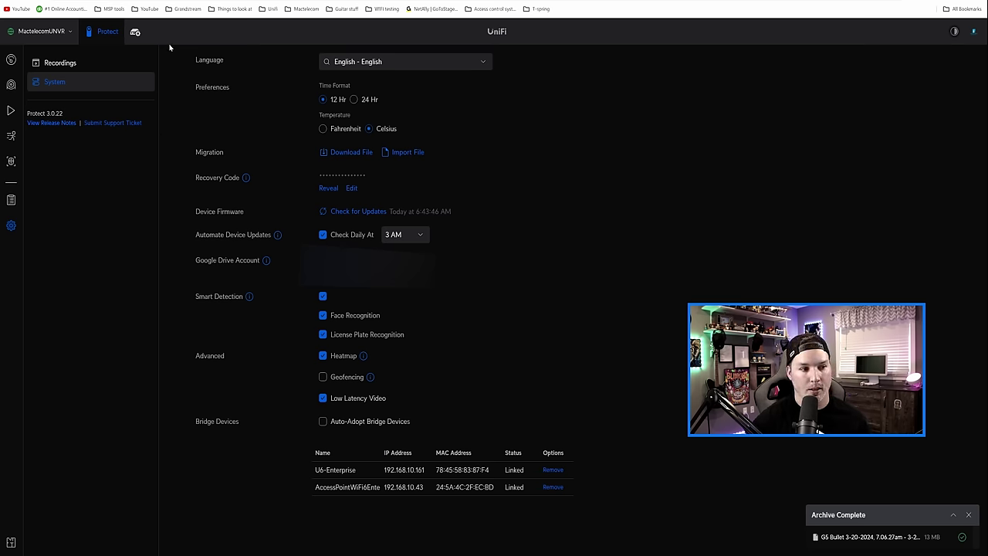
# In OS Settings > Admins & Users, switch the second Super Admin to a custom role with Protect View Only
pyautogui.click(133, 34)
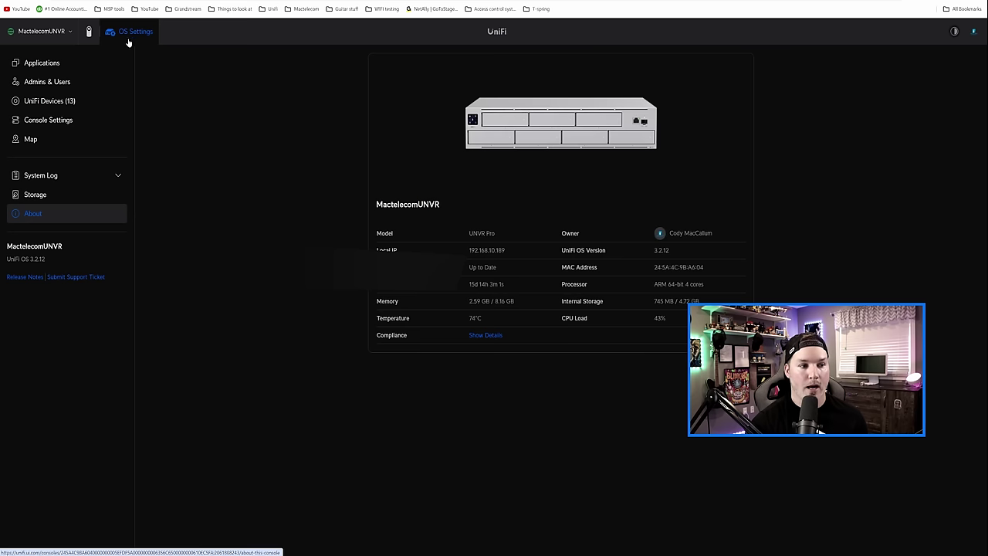
pyautogui.click(47, 82)
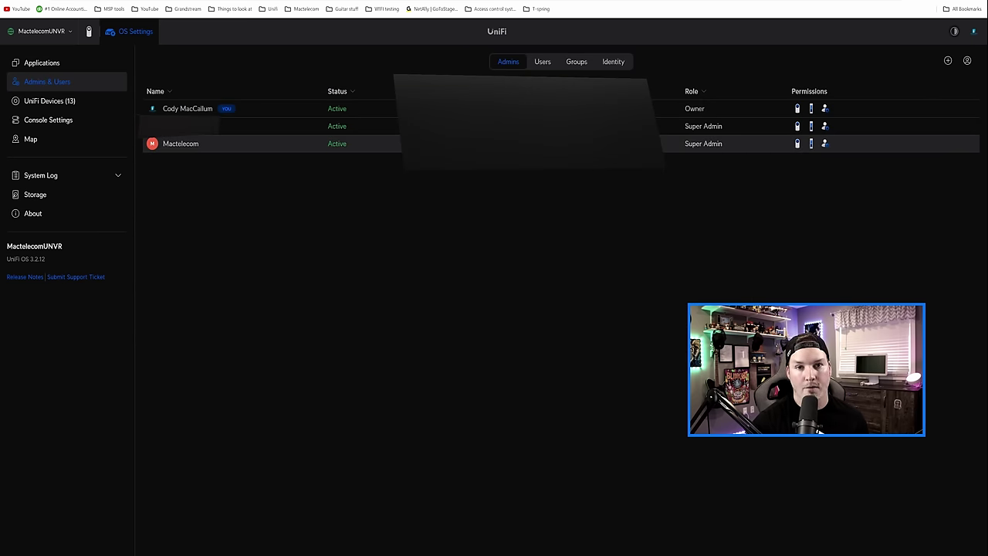
pyautogui.click(266, 146)
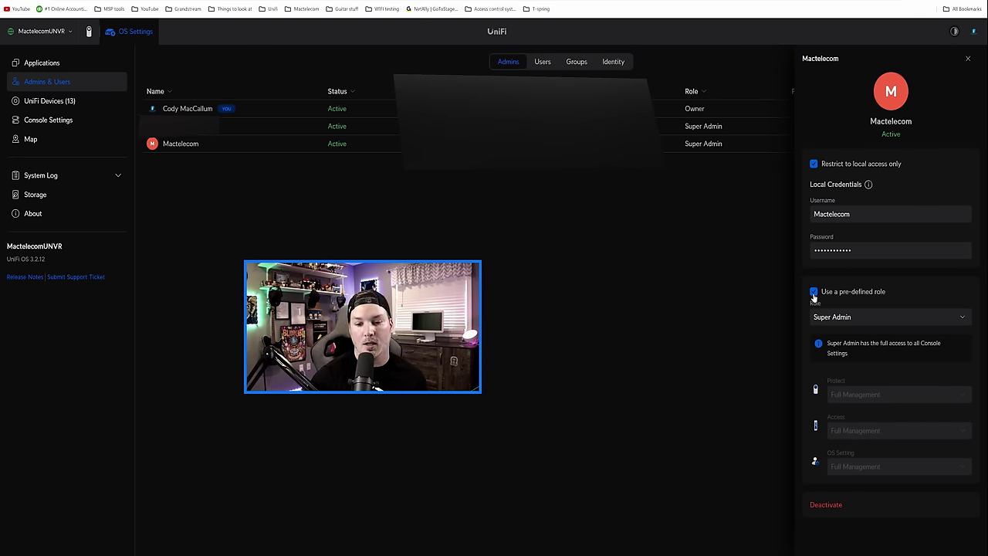
pyautogui.click(814, 293)
pyautogui.click(841, 325)
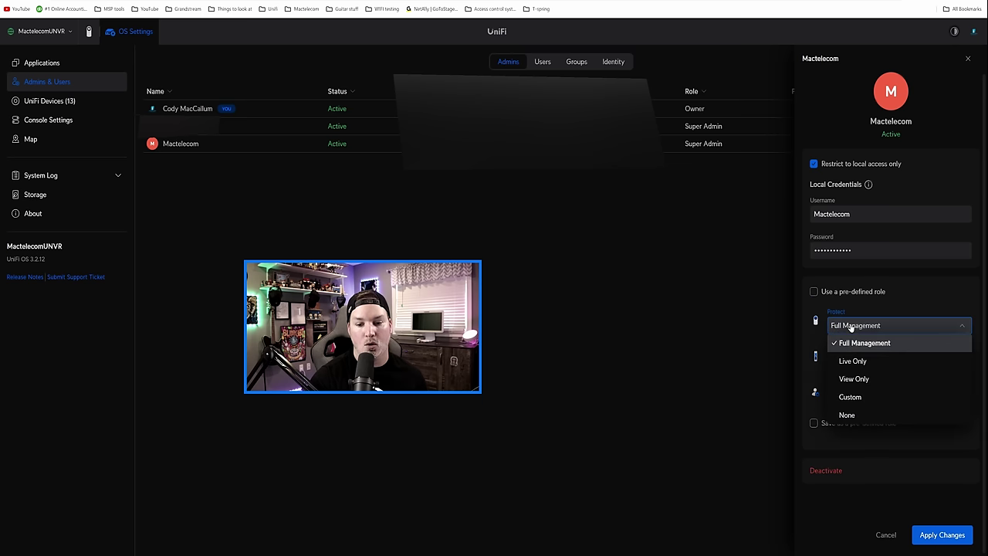
pyautogui.click(853, 379)
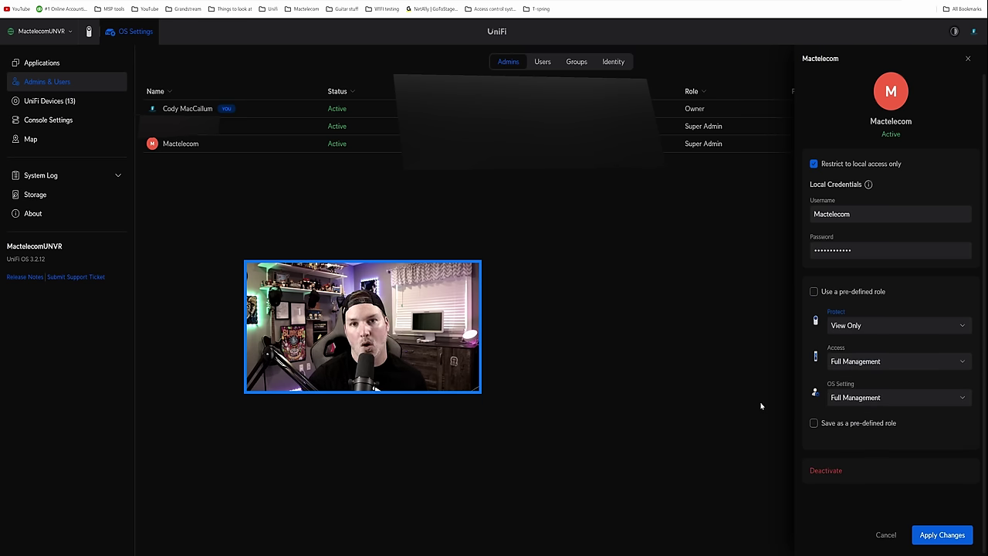